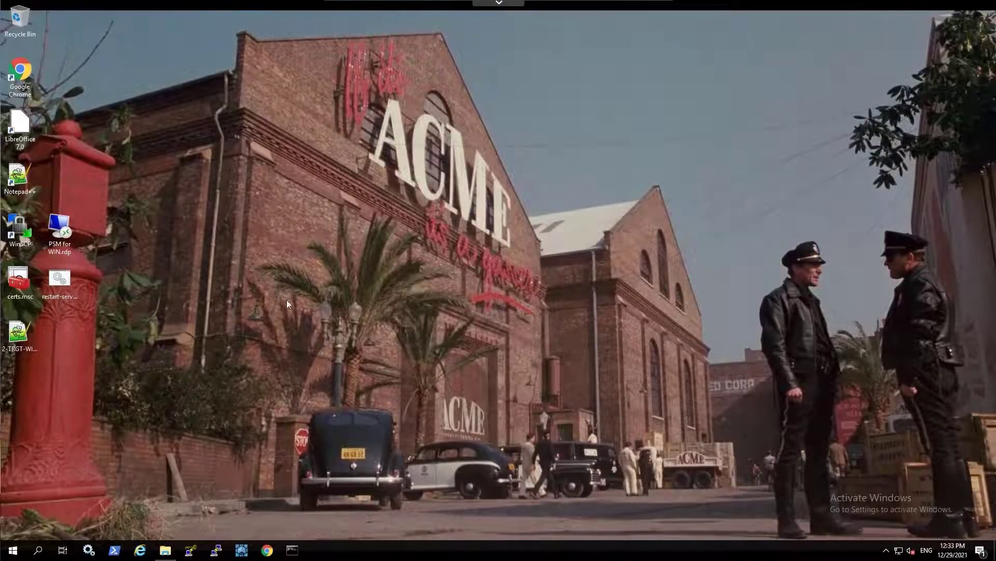
- Launch Remote Desktop Connection via mstsc and enter components.acme.corp as the computer
{"action": "key", "text": "super+r"}
{"action": "type", "text": "m"}
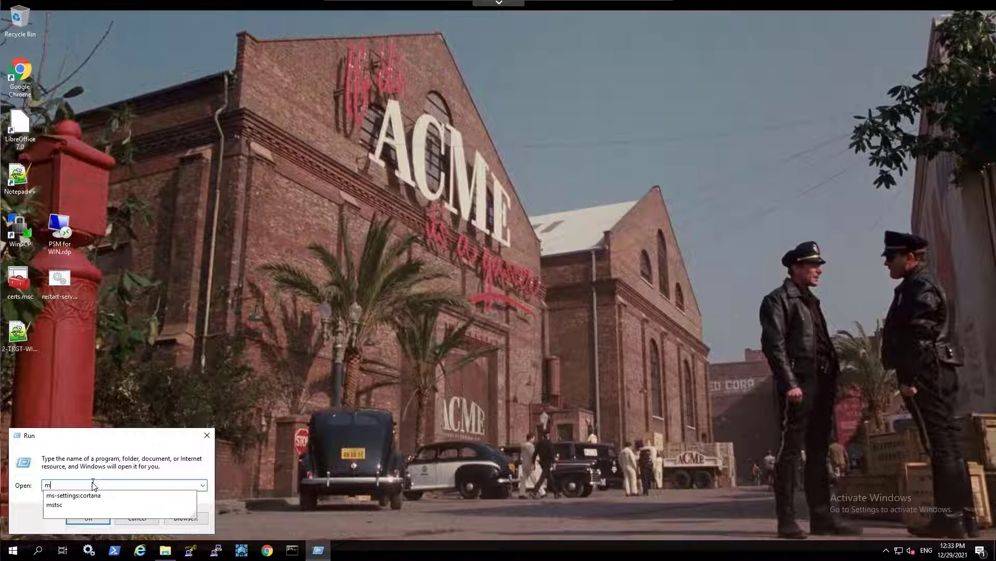
{"action": "type", "text": "stsc"}
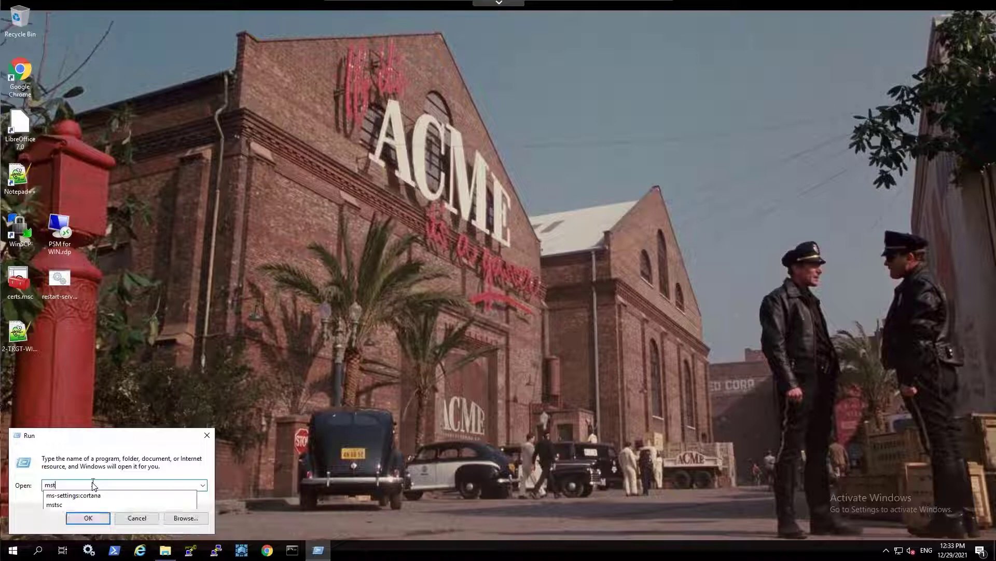
{"action": "left_click", "coordinate": [93, 520]}
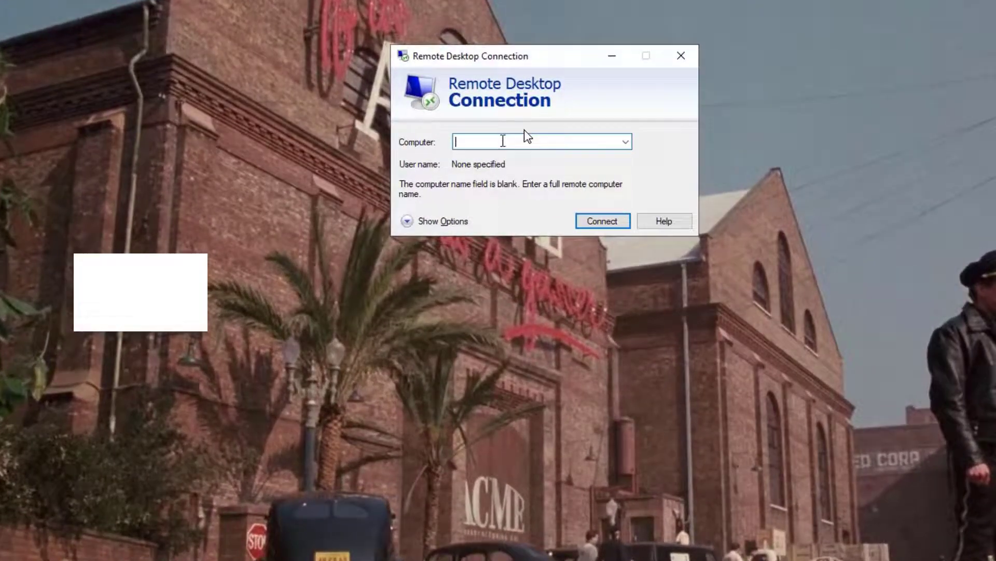
{"action": "type", "text": "components.acme."}
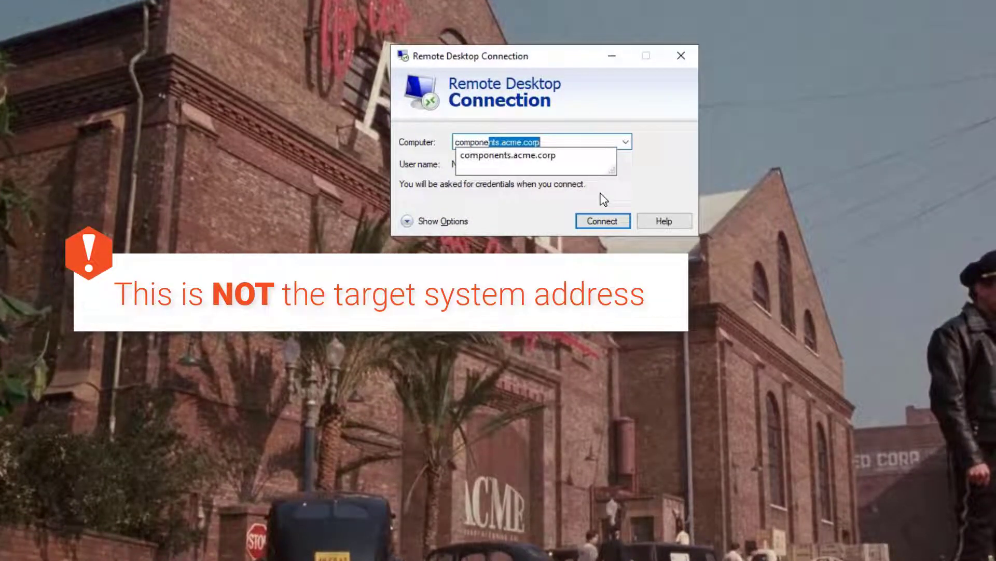
{"action": "type", "text": "corp"}
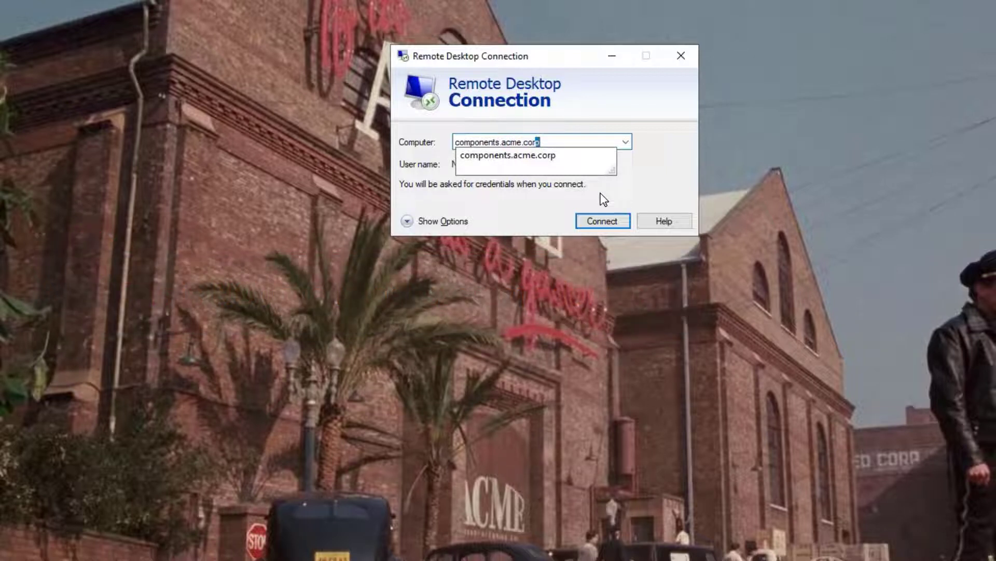
- Expand the connection options and save them as 'PSM for windows.rdp' on the Desktop
{"action": "left_click", "coordinate": [413, 222]}
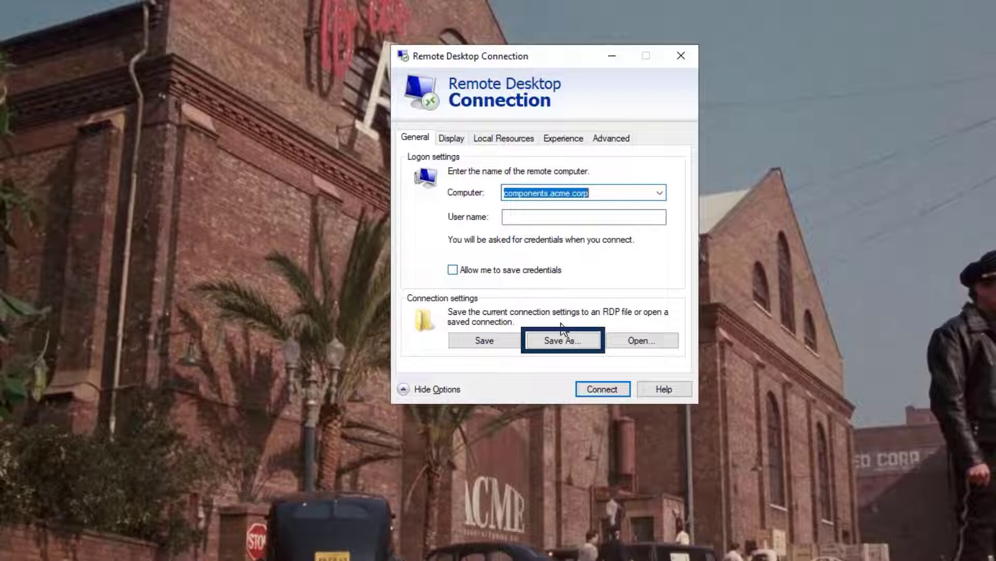
{"action": "left_click", "coordinate": [570, 343]}
{"action": "type", "text": "PS"}
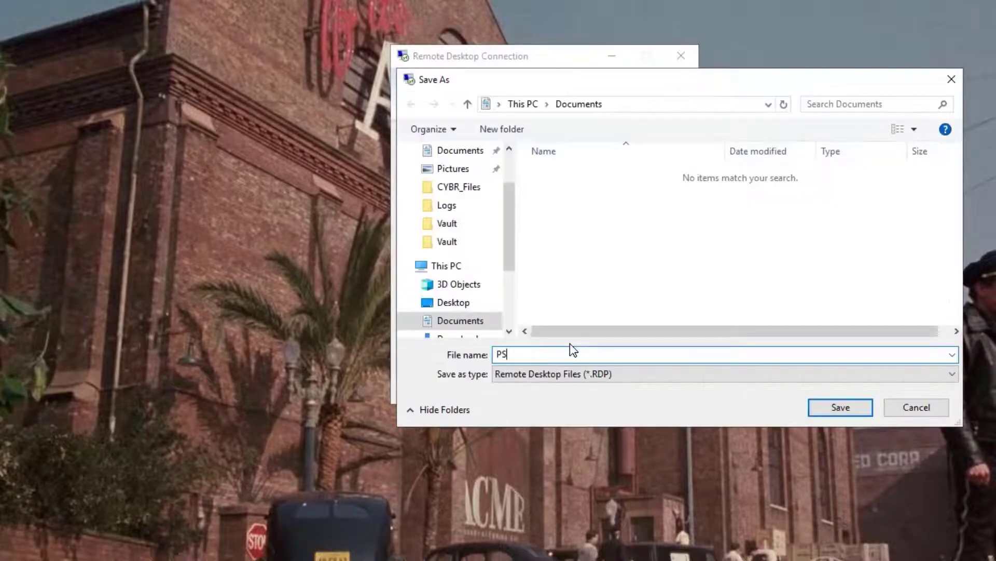
{"action": "type", "text": "M for windows"}
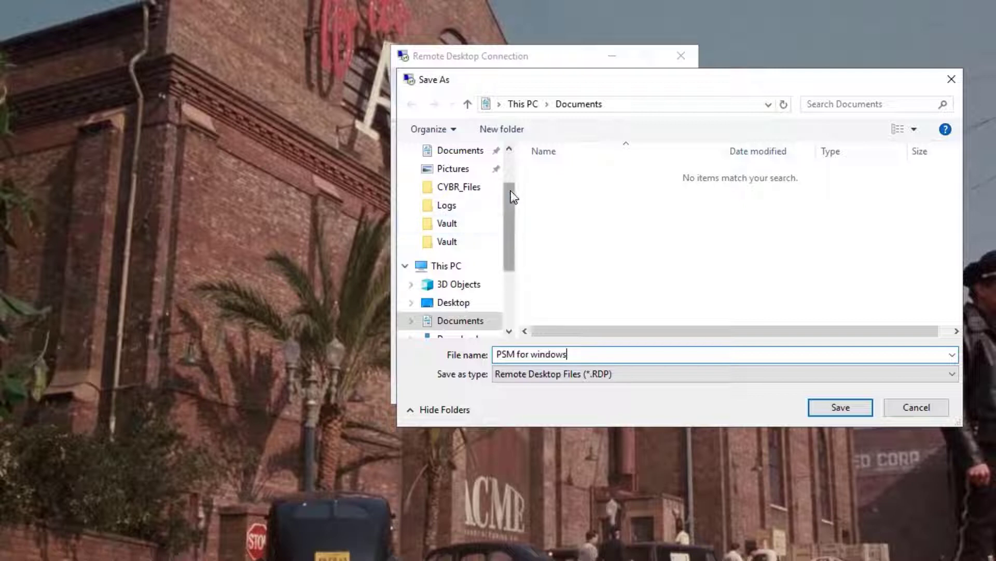
{"action": "left_click_drag", "start_coordinate": [512, 193], "coordinate": [511, 157]}
{"action": "left_click", "coordinate": [474, 189]}
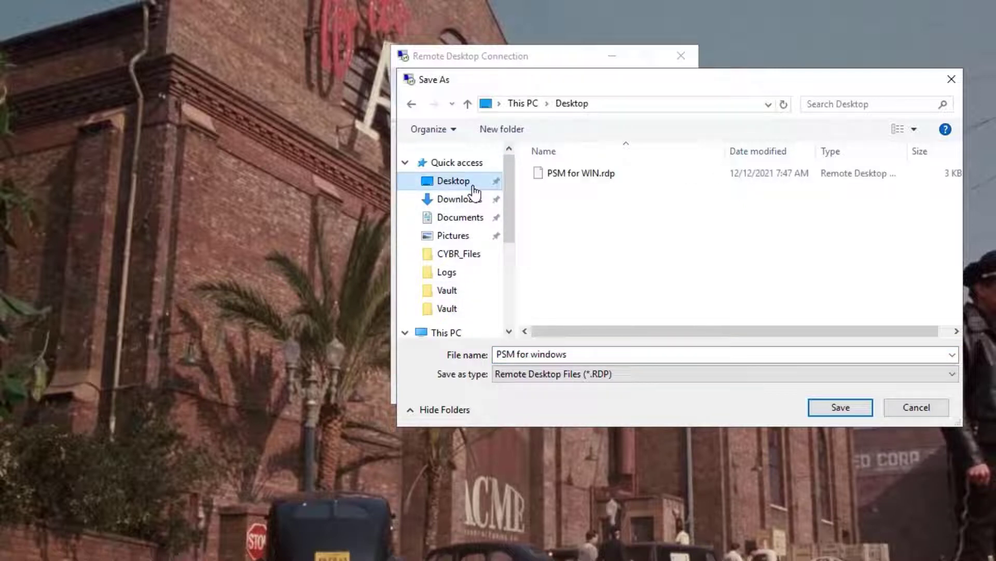
{"action": "left_click", "coordinate": [827, 409]}
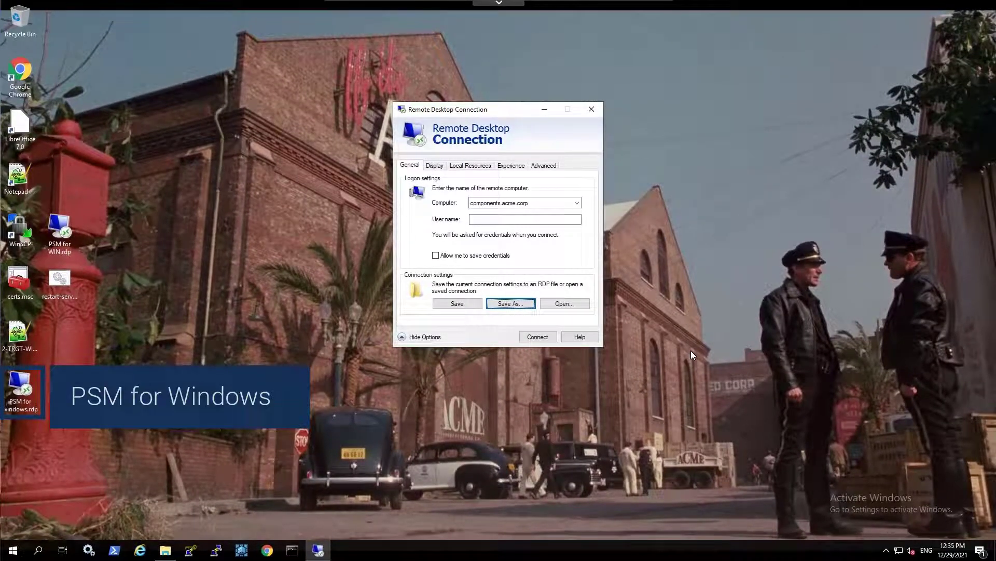
- Close the connection window and open PSM for windows.rdp with Notepad++
{"action": "left_click", "coordinate": [593, 109]}
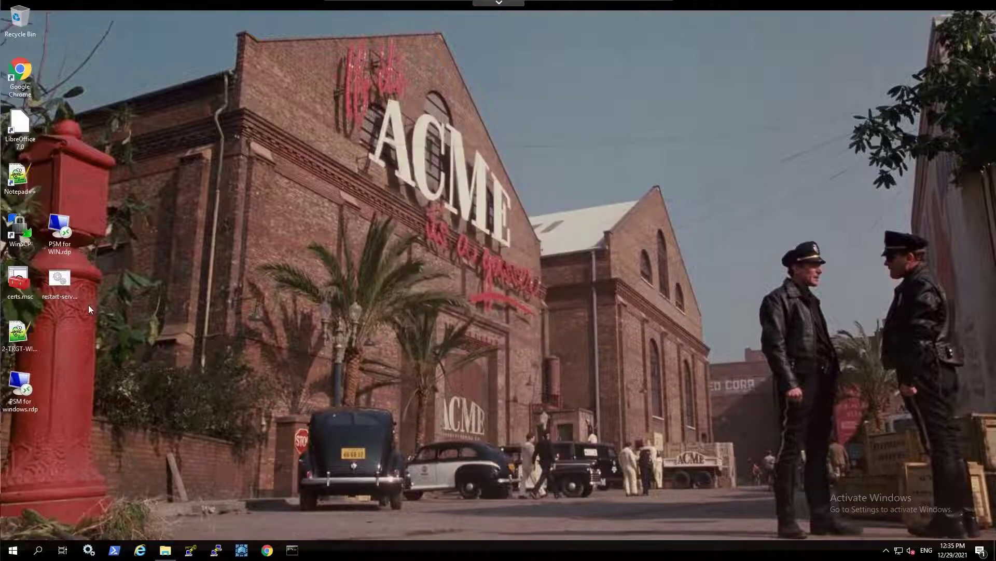
{"action": "right_click", "coordinate": [28, 381]}
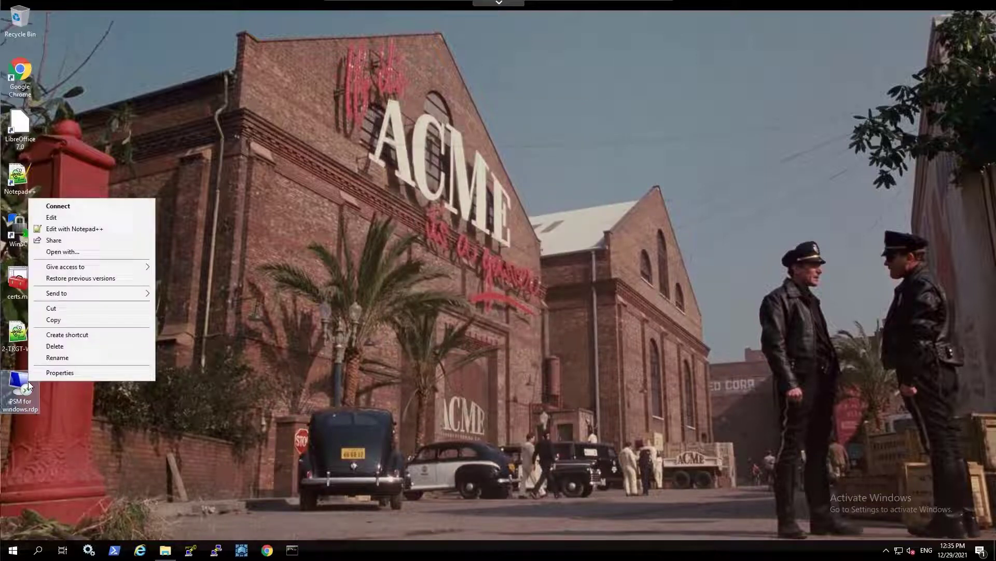
{"action": "left_click", "coordinate": [94, 227]}
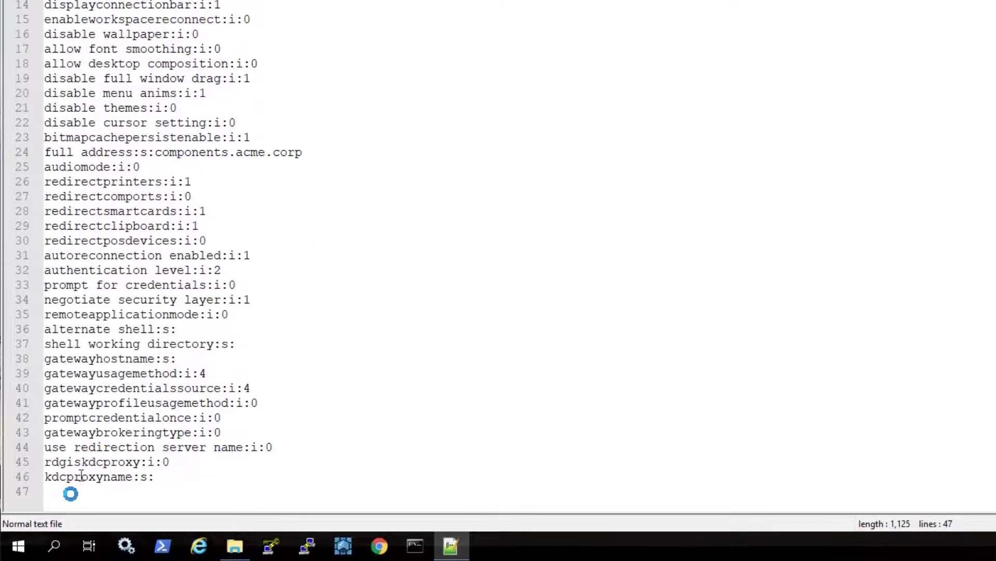
- Write enablecredsspsupport:i:0 on empty line 47 of the RDP file
{"action": "left_click", "coordinate": [67, 494]}
{"action": "type", "text": "ena"}
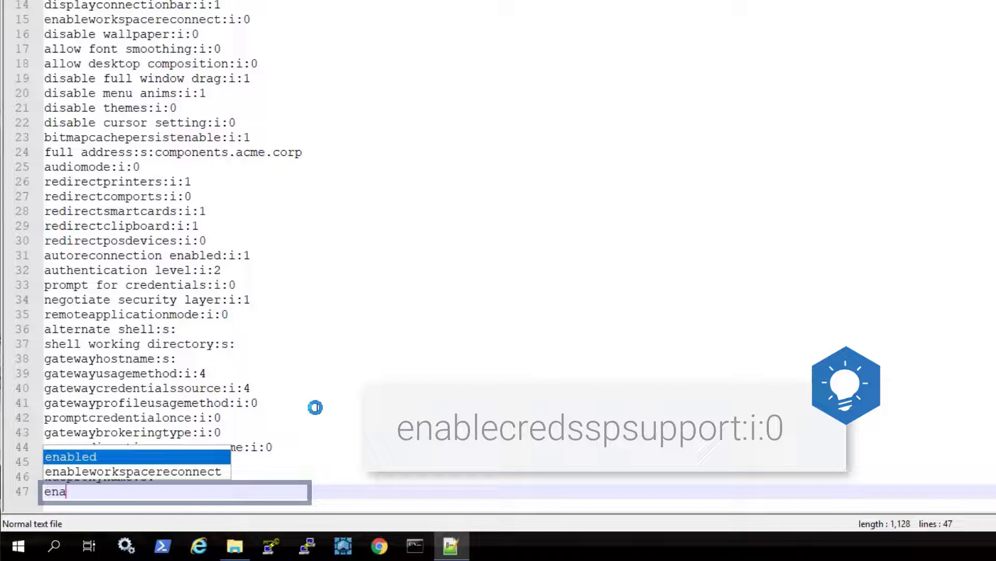
{"action": "type", "text": "blecred"}
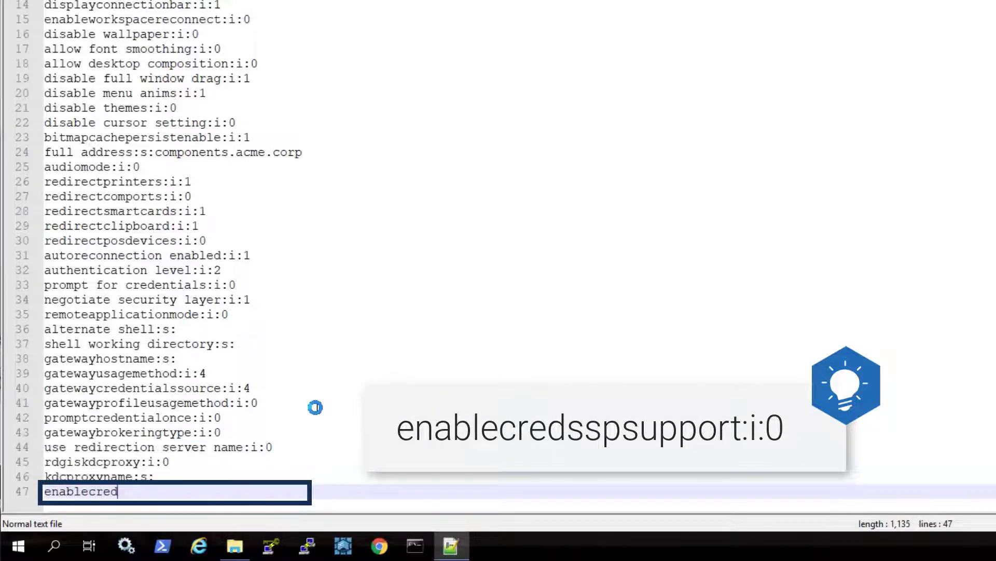
{"action": "type", "text": "sspsupport:i:0"}
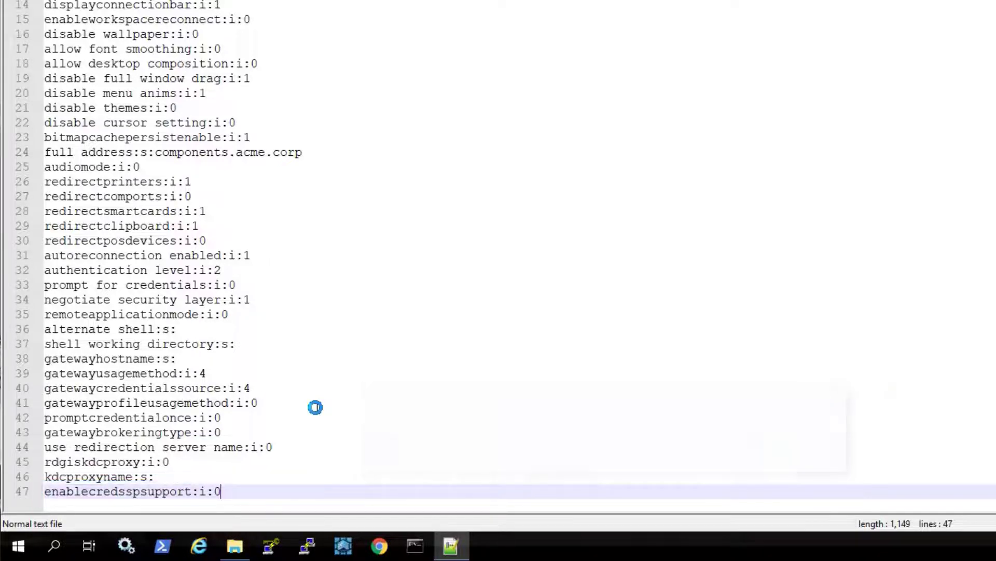
- Make line 36 read 'alternate shell:s:psm' and save PSM for windows.rdp
{"action": "left_click", "coordinate": [224, 329]}
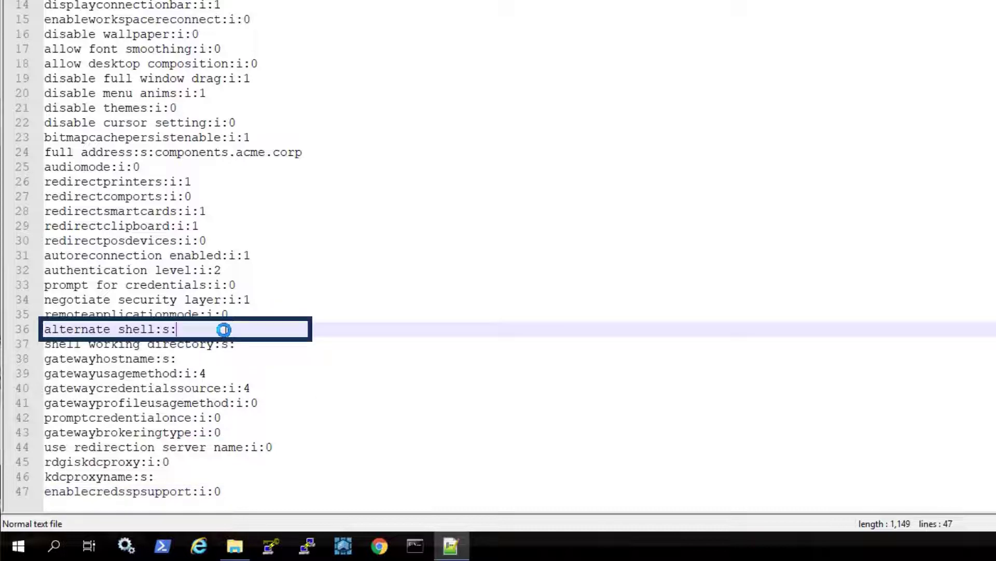
{"action": "type", "text": "psm"}
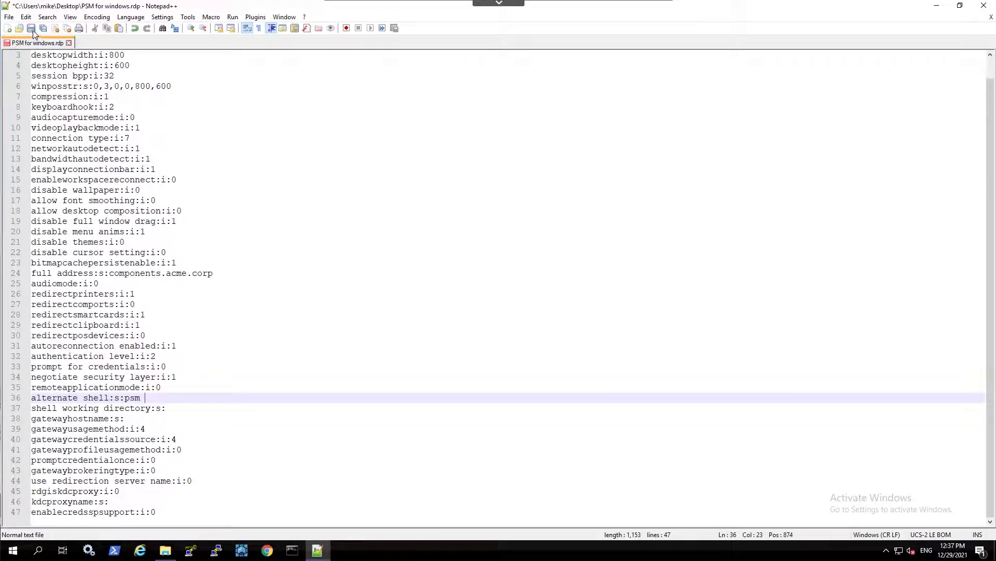
{"action": "left_click", "coordinate": [33, 31]}
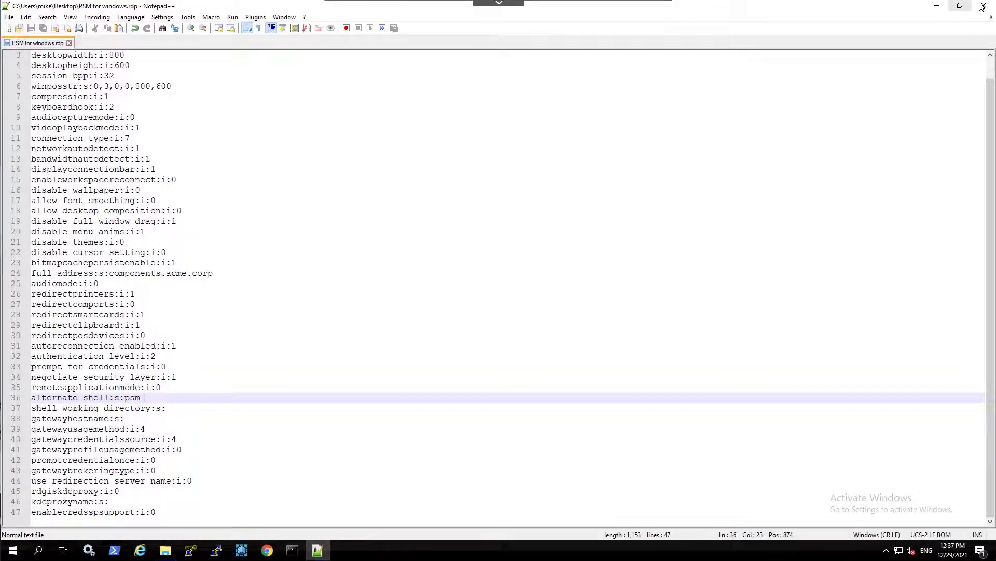
- Close Notepad++, connect with PSM for windows.rdp, and enter the vault password
{"action": "key", "text": "alt+F4"}
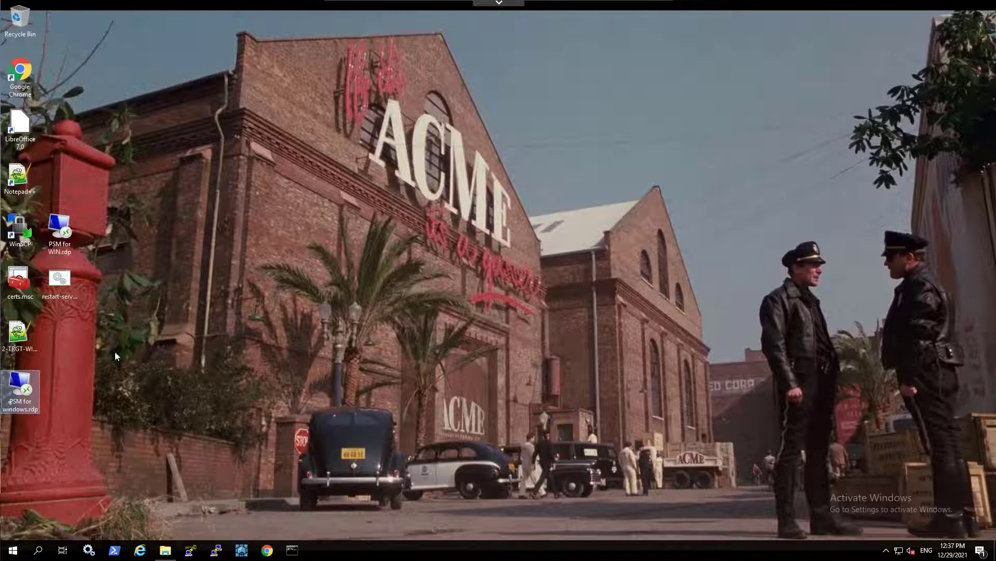
{"action": "right_click", "coordinate": [21, 385]}
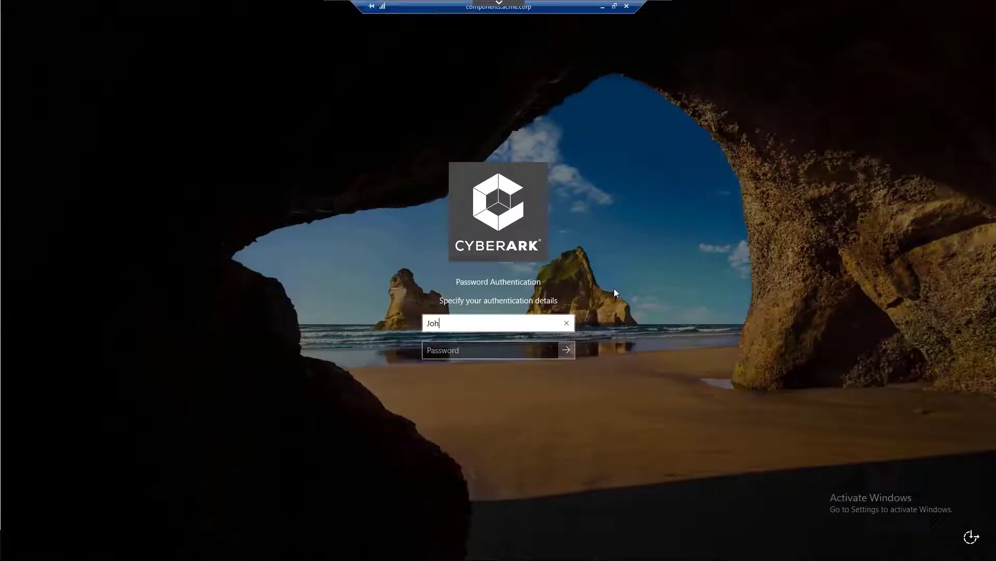
{"action": "key", "text": "Tab"}
{"action": "type", "text": "•"}
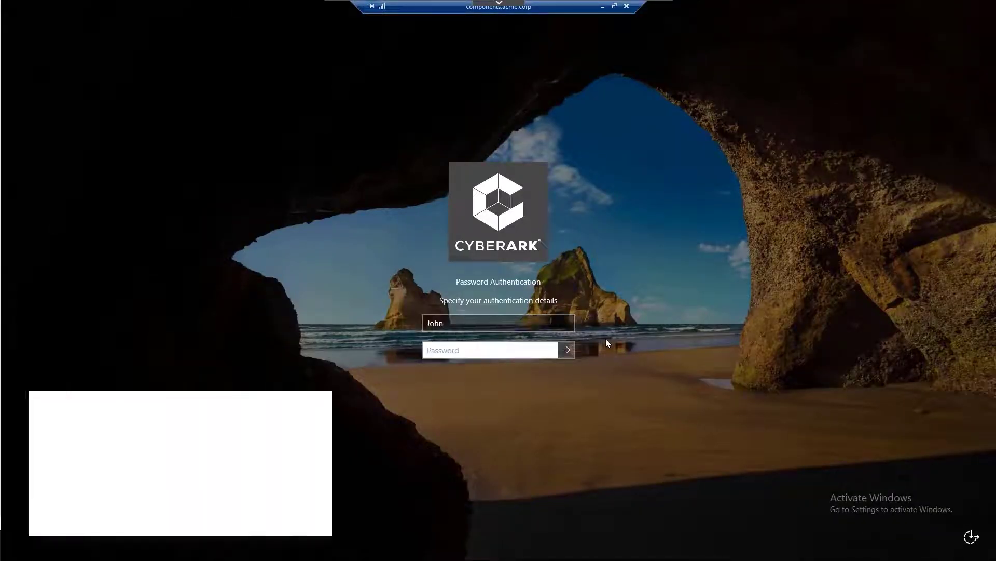
{"action": "type", "text": "••••••••"}
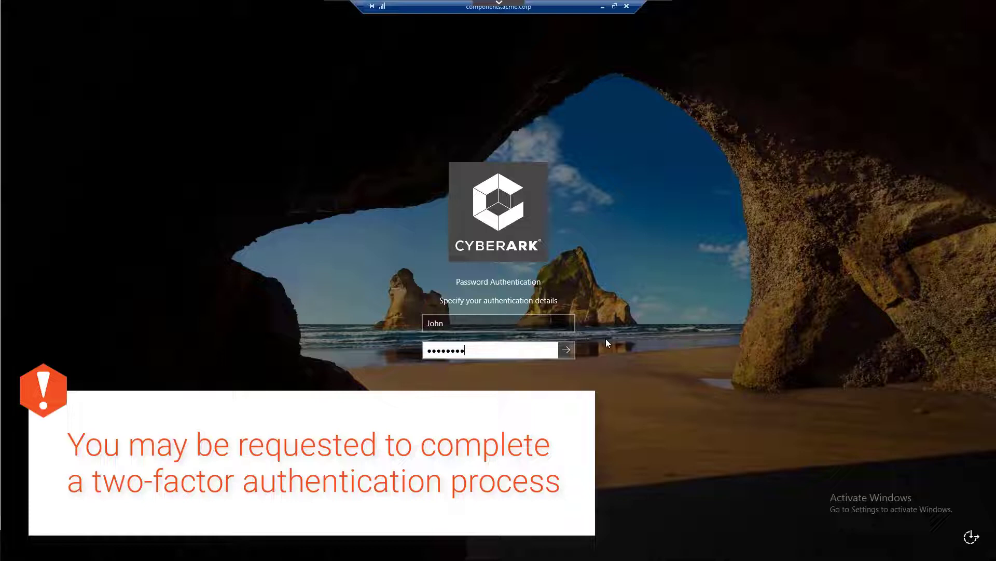
- Submit the vault login, then enter the target username and target-win.acme.corp as the address
{"action": "left_click", "coordinate": [568, 351]}
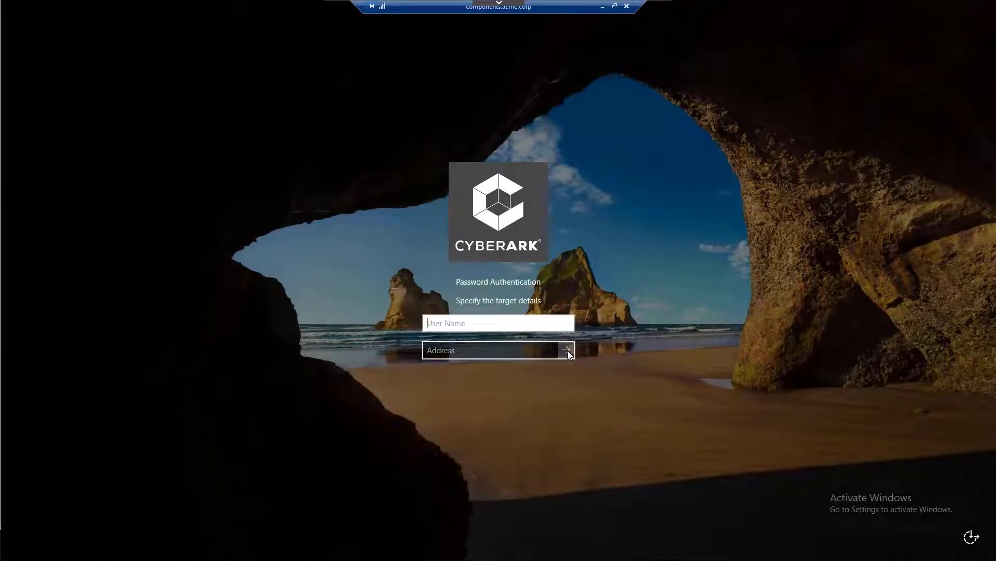
{"action": "type", "text": "administrator"}
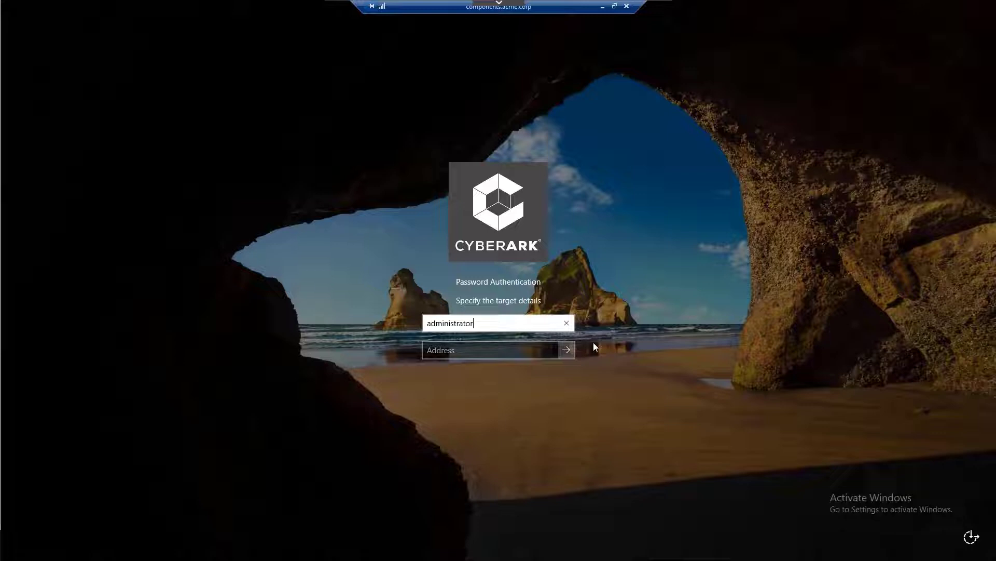
{"action": "key", "text": "Tab"}
{"action": "type", "text": "tar"}
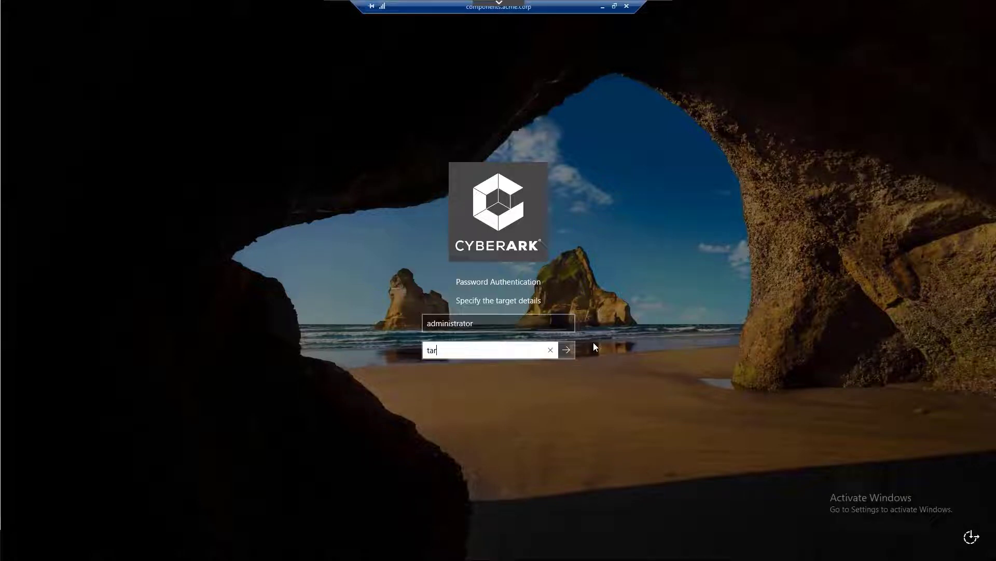
{"action": "type", "text": "get-win.acme.corp"}
{"action": "left_click", "coordinate": [567, 350]}
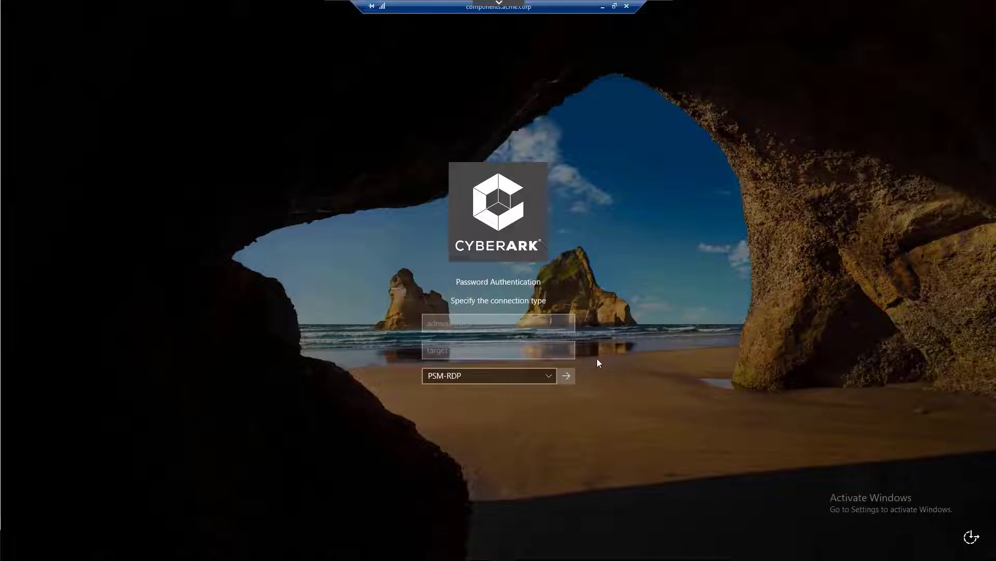
- Confirm PSM-RDP and enter 'Incident' as the connection reason to start the session
{"action": "left_click", "coordinate": [568, 375]}
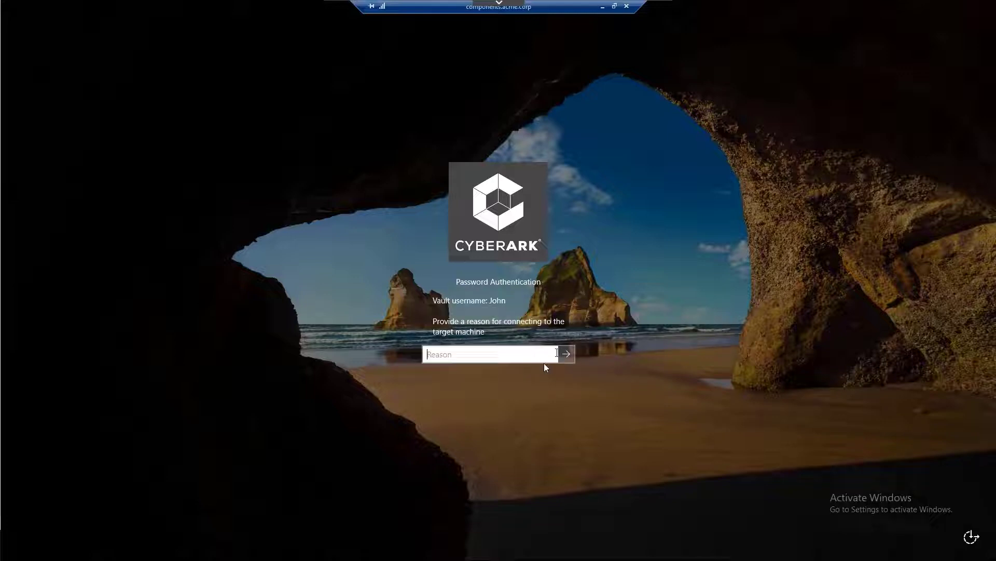
{"action": "type", "text": "Incident"}
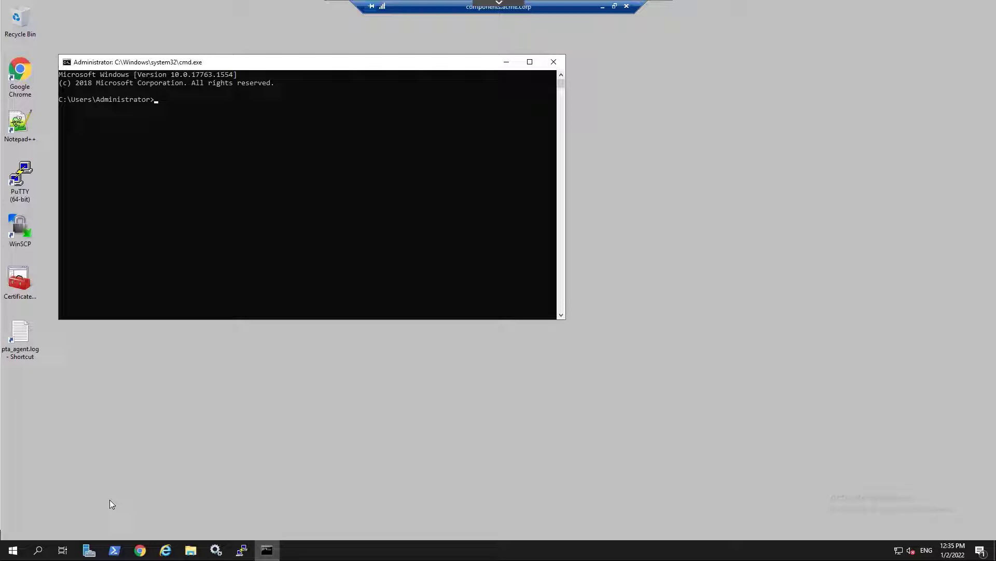
- Disconnect the remote session from the Start menu's power options
{"action": "left_click", "coordinate": [13, 550]}
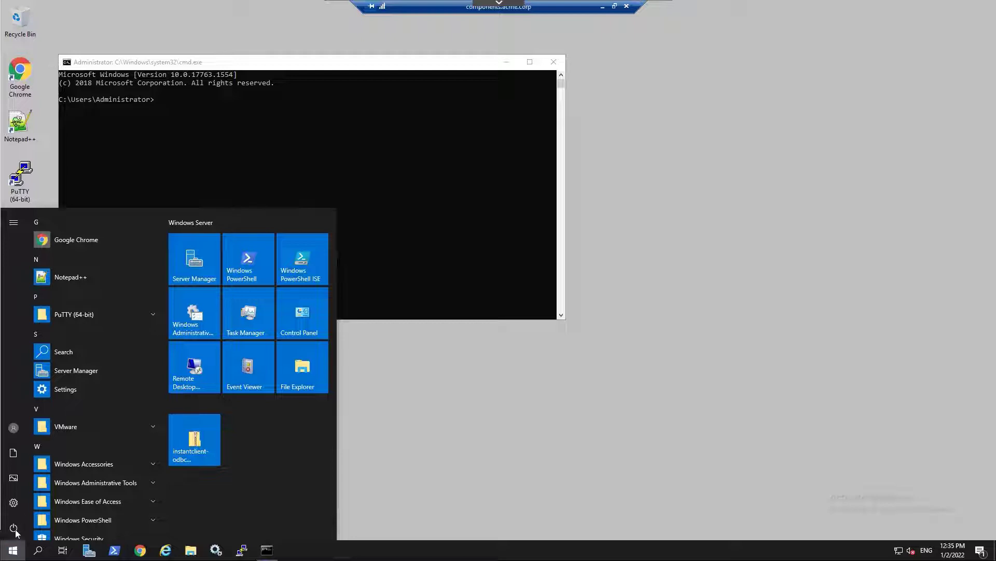
{"action": "left_click", "coordinate": [14, 529]}
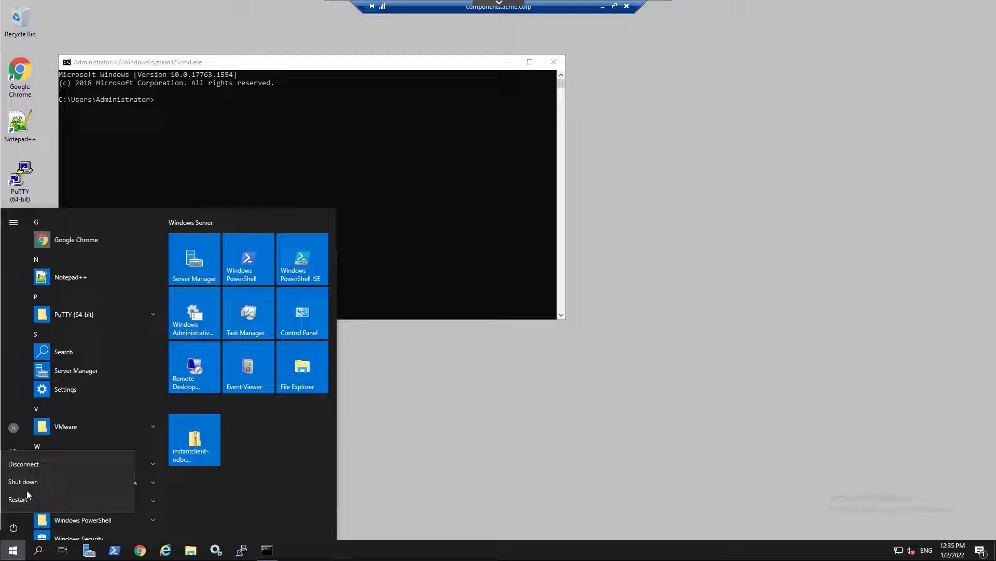
{"action": "left_click", "coordinate": [23, 464]}
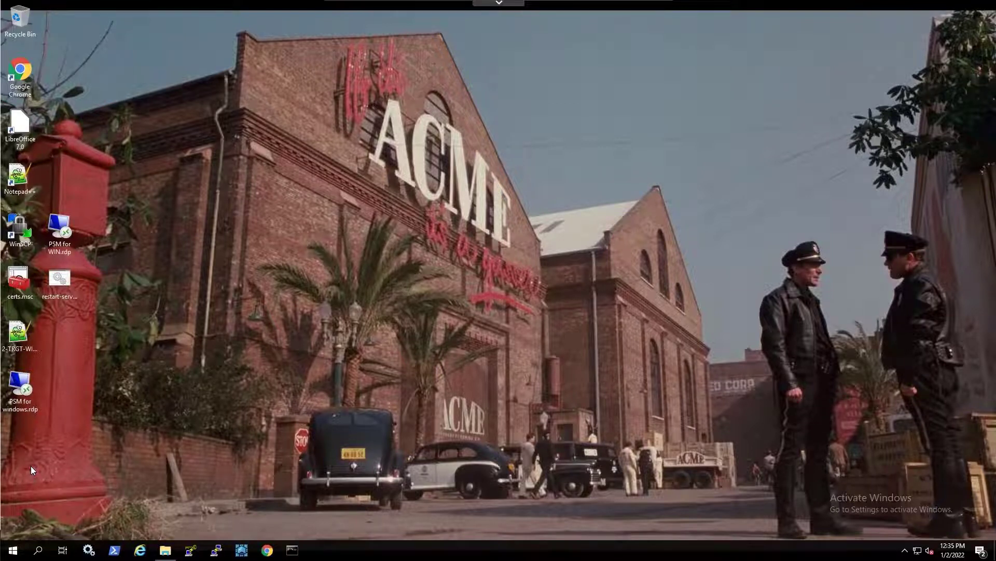
- Reopen the RDP file, append the target username, /a target-win.acme.corp /c PSM-RDP to line 36, and save
{"action": "right_click", "coordinate": [24, 382]}
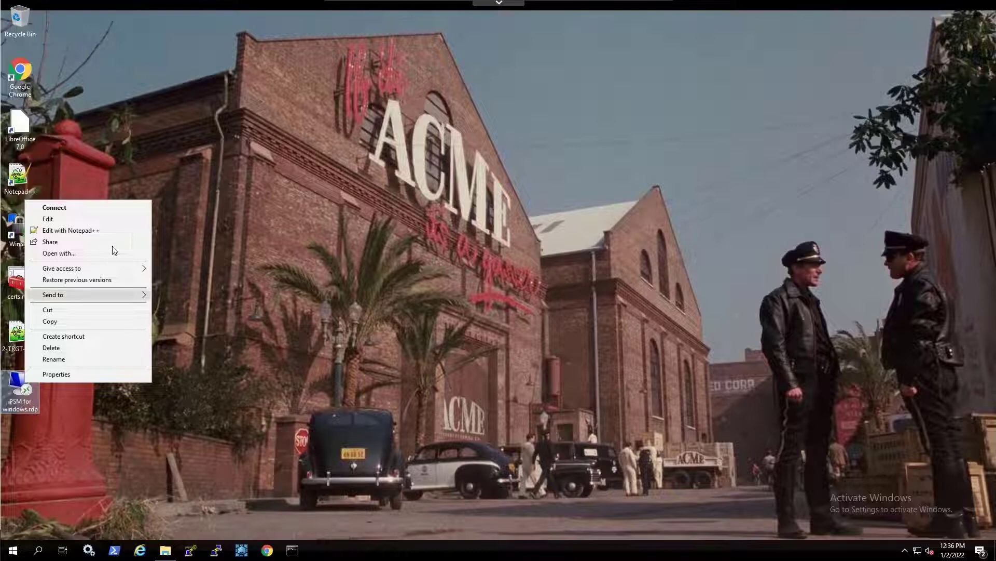
{"action": "left_click", "coordinate": [115, 233]}
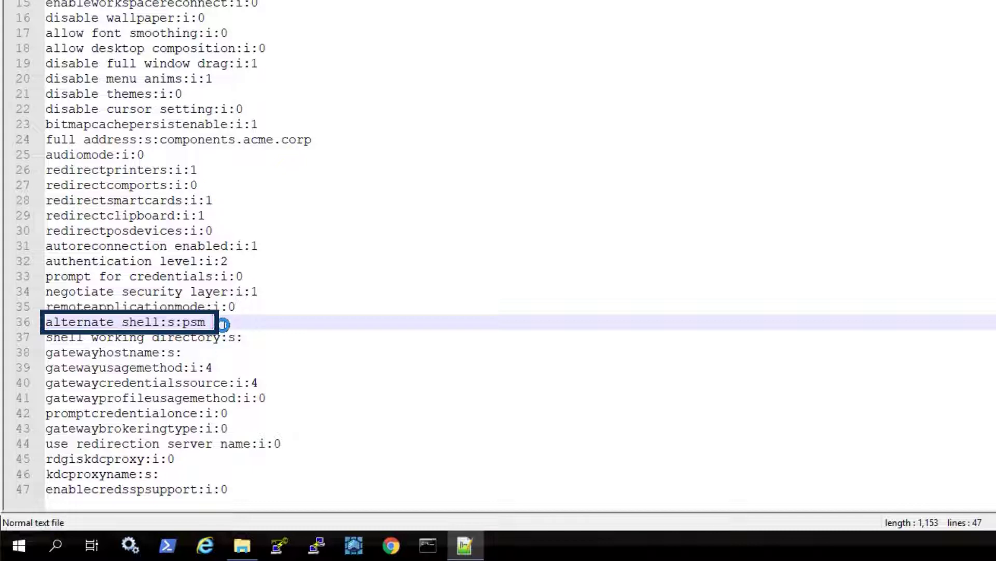
{"action": "type", "text": "/"}
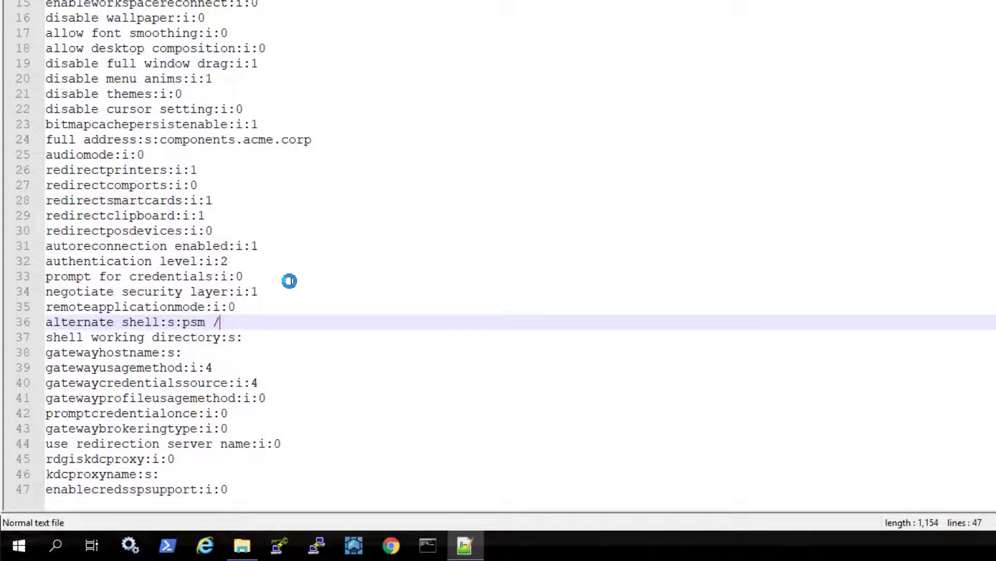
{"action": "type", "text": "u administrator"}
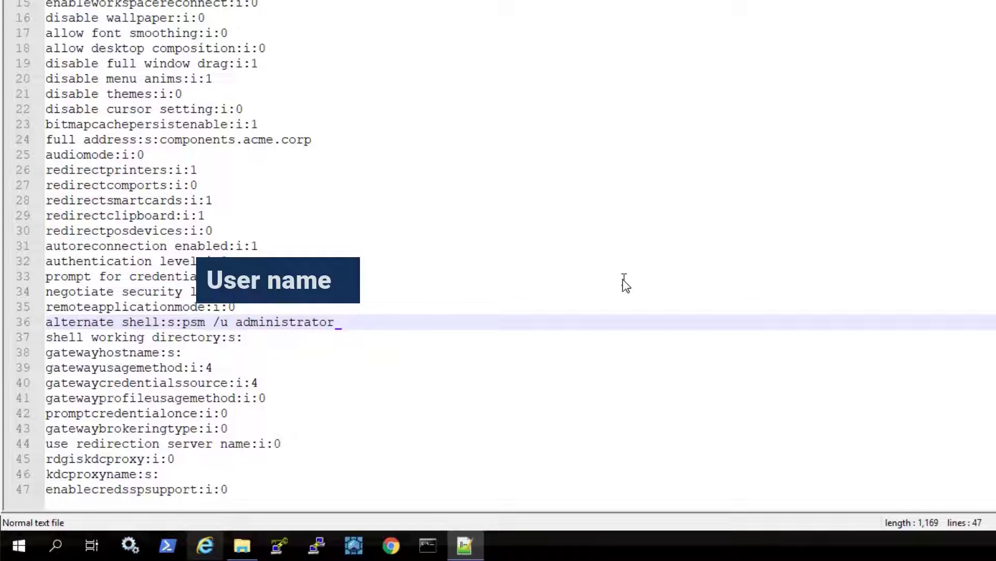
{"action": "type", "text": "/a"}
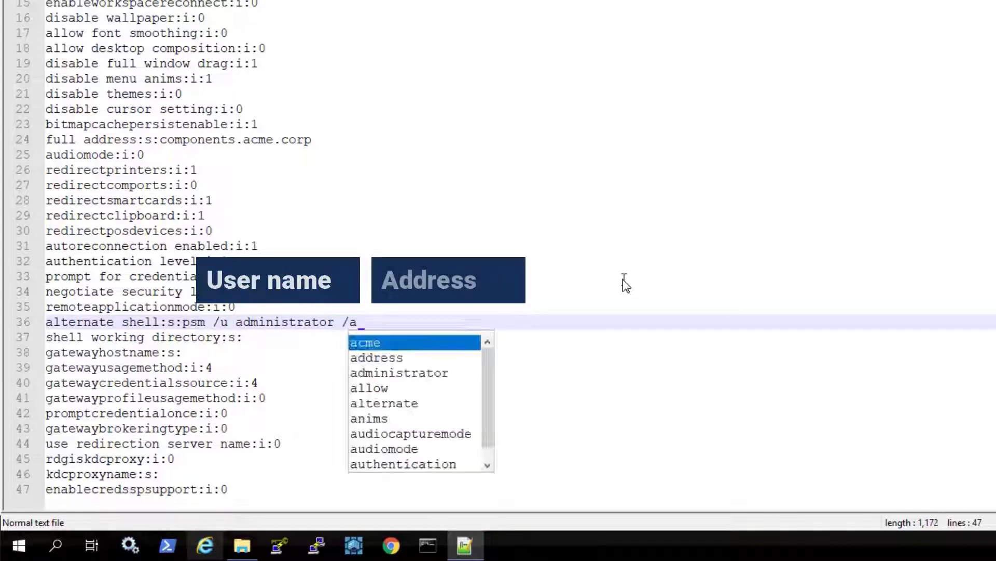
{"action": "type", "text": " target-wi"}
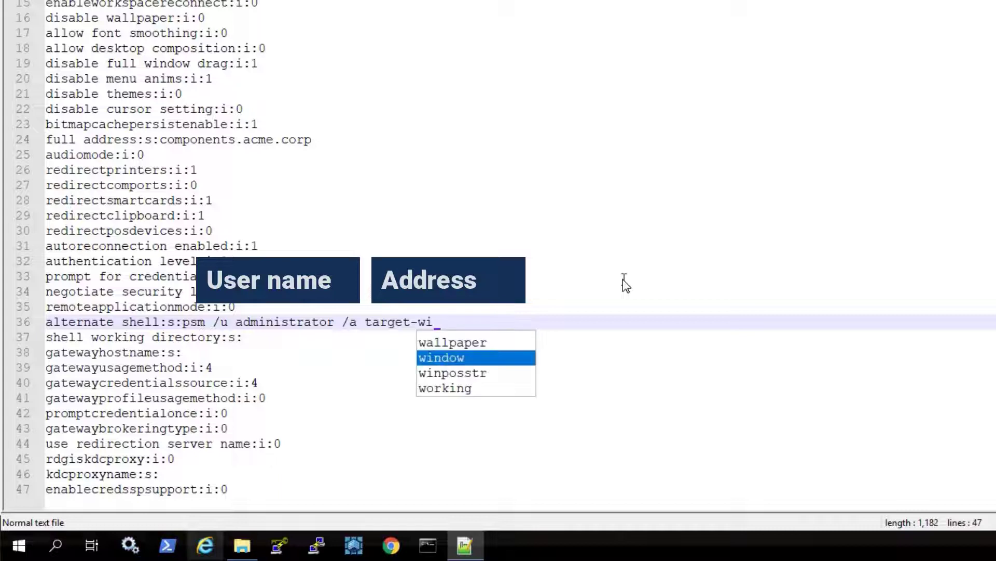
{"action": "type", "text": "n.acme."}
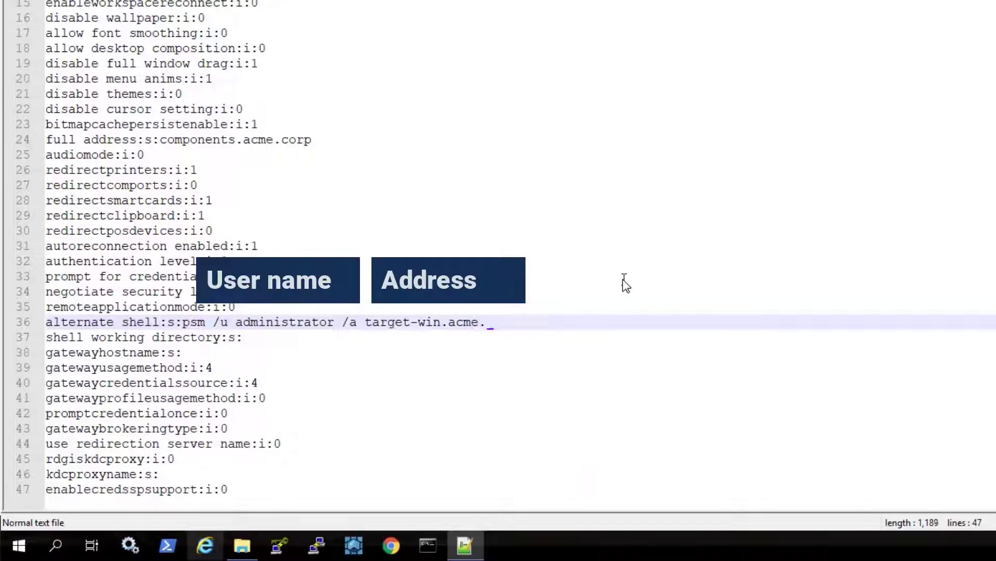
{"action": "type", "text": "corp /c PSM"}
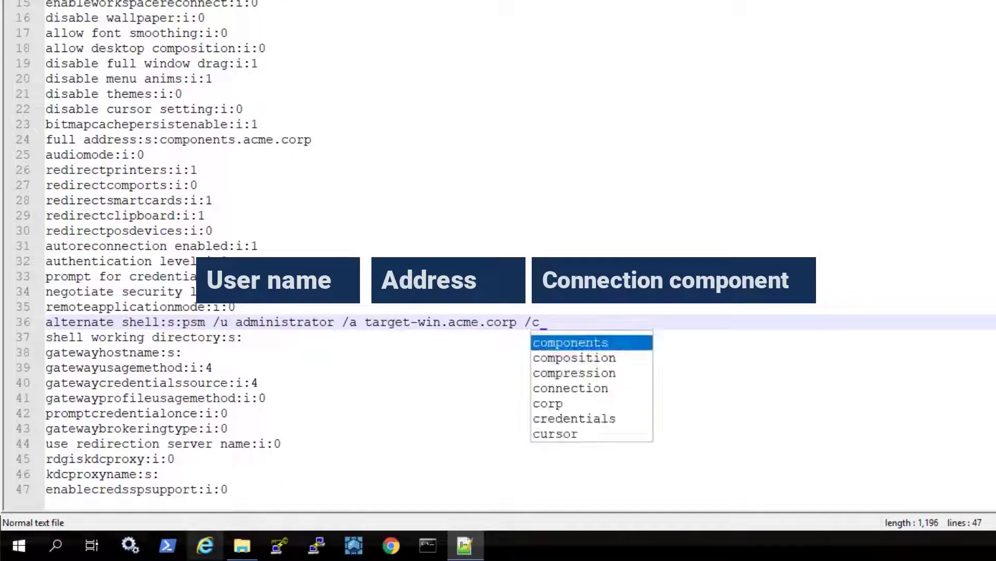
{"action": "type", "text": "-RDP"}
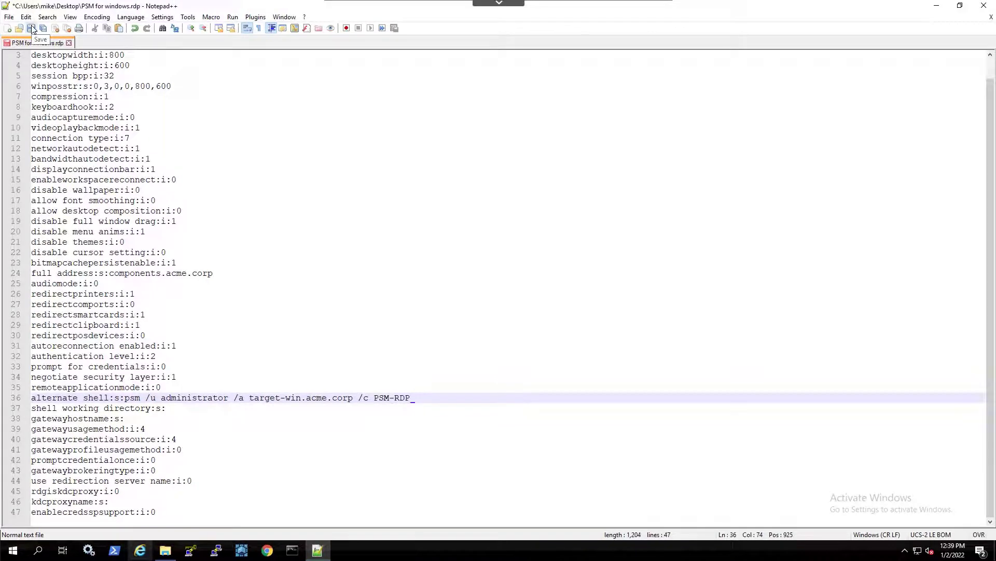
{"action": "left_click", "coordinate": [32, 28]}
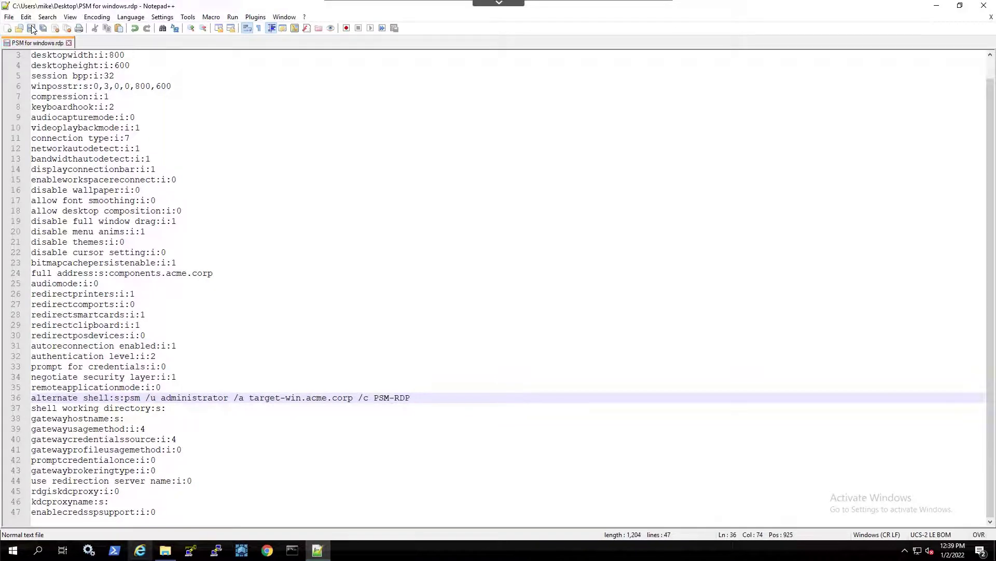
- Close Notepad++ and launch a connection from the edited PSM for windows.rdp file
{"action": "left_click", "coordinate": [983, 7]}
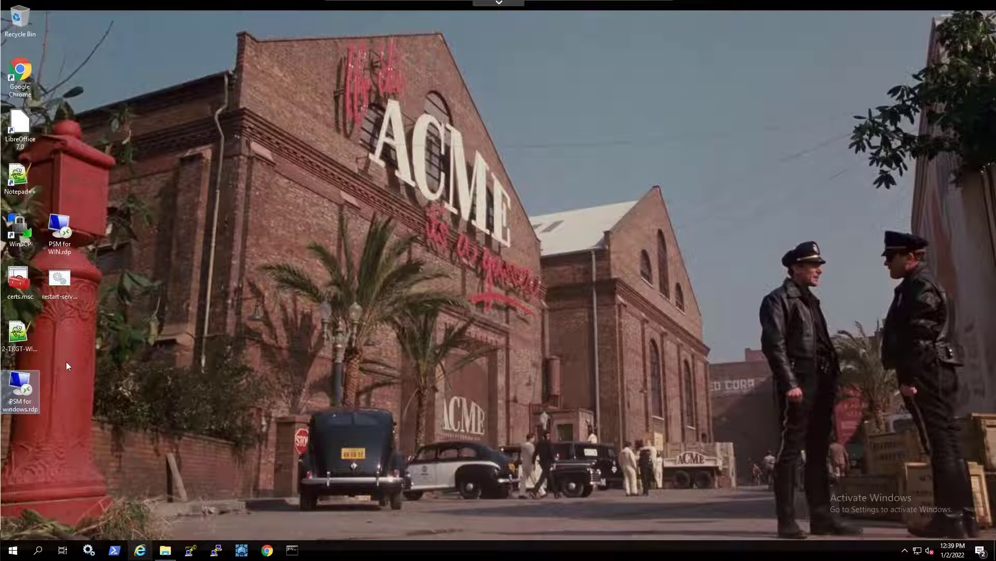
{"action": "right_click", "coordinate": [23, 391]}
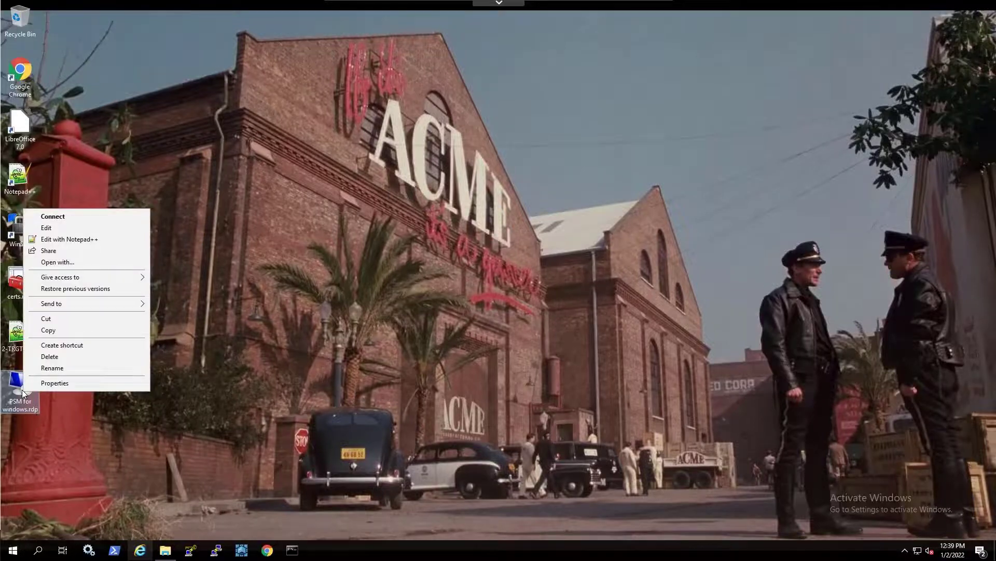
{"action": "left_click", "coordinate": [110, 216]}
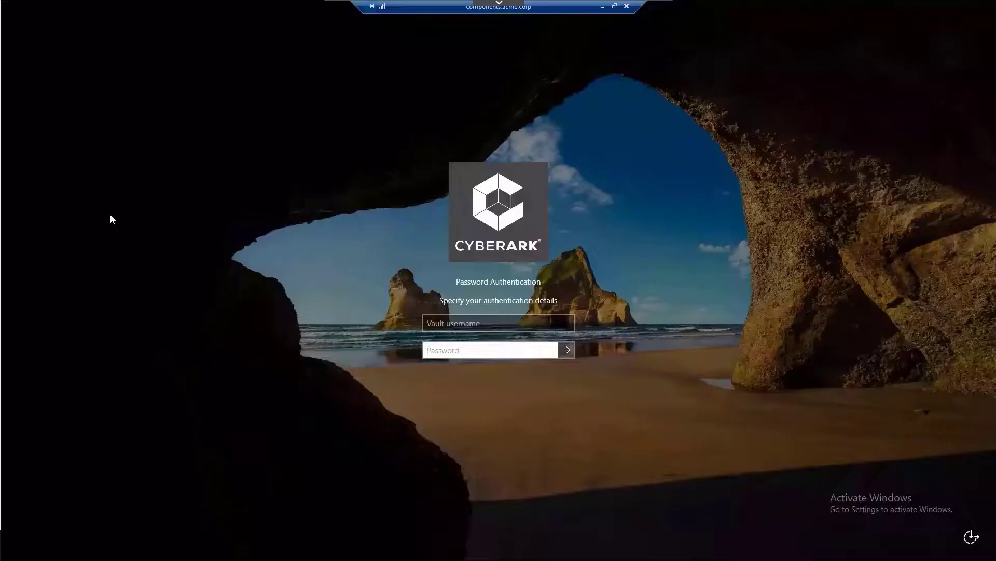
- Sign in with the vault username and password, then give Incident as the reason
{"action": "left_click", "coordinate": [435, 325]}
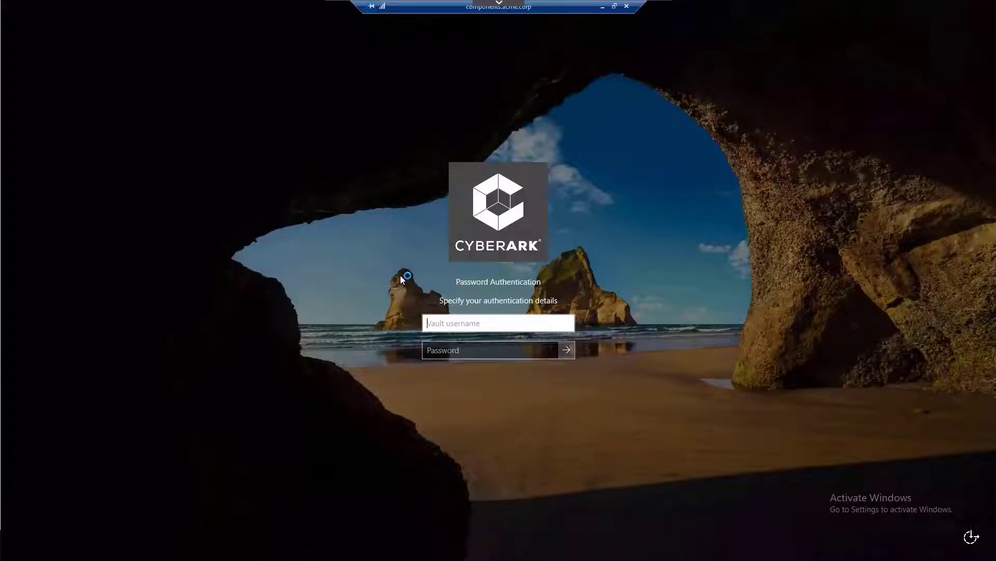
{"action": "type", "text": "John"}
{"action": "key", "text": "Tab"}
{"action": "type", "text": "•"}
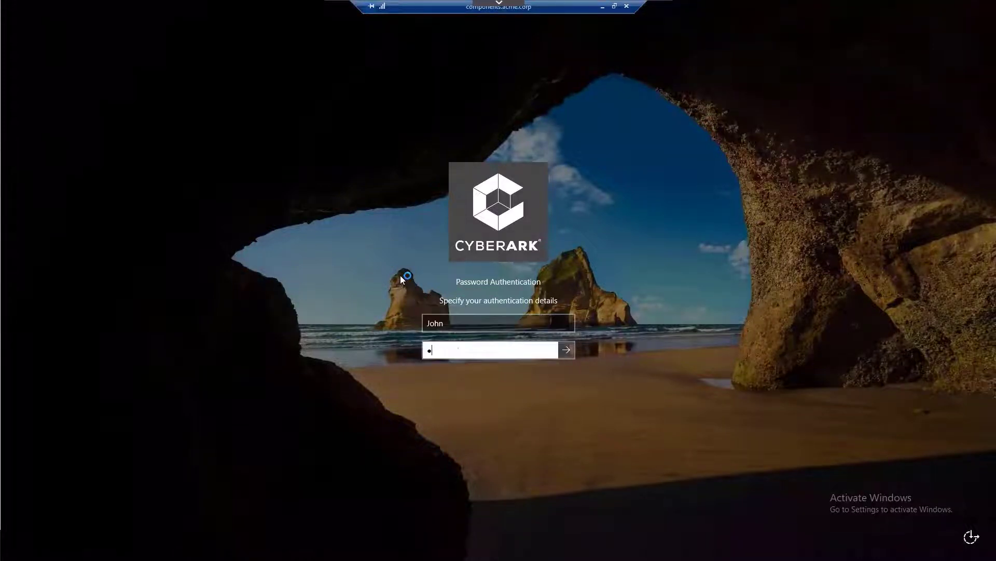
{"action": "type", "text": "••••••••"}
{"action": "key", "text": "Return"}
{"action": "type", "text": "Incide"}
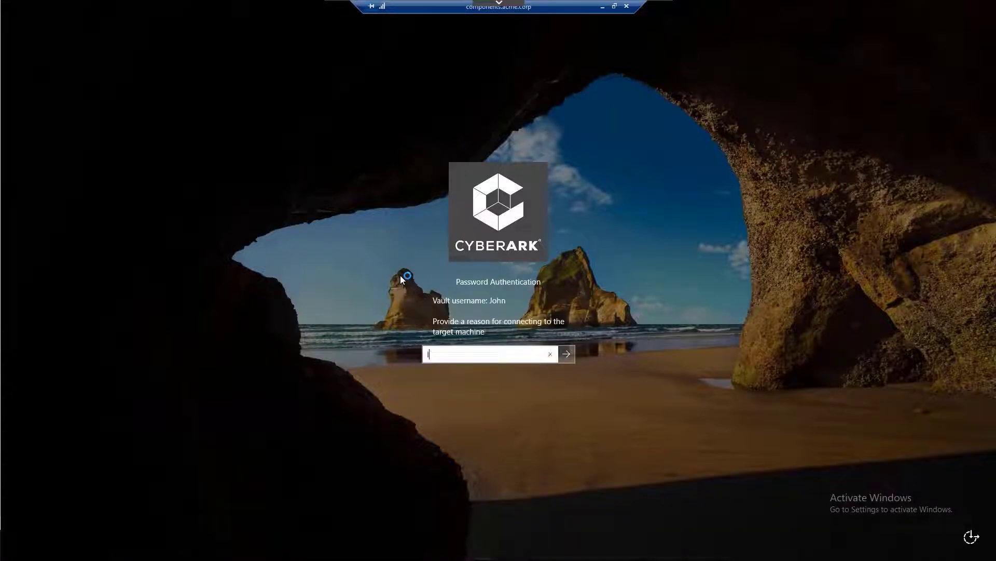
{"action": "type", "text": "nt"}
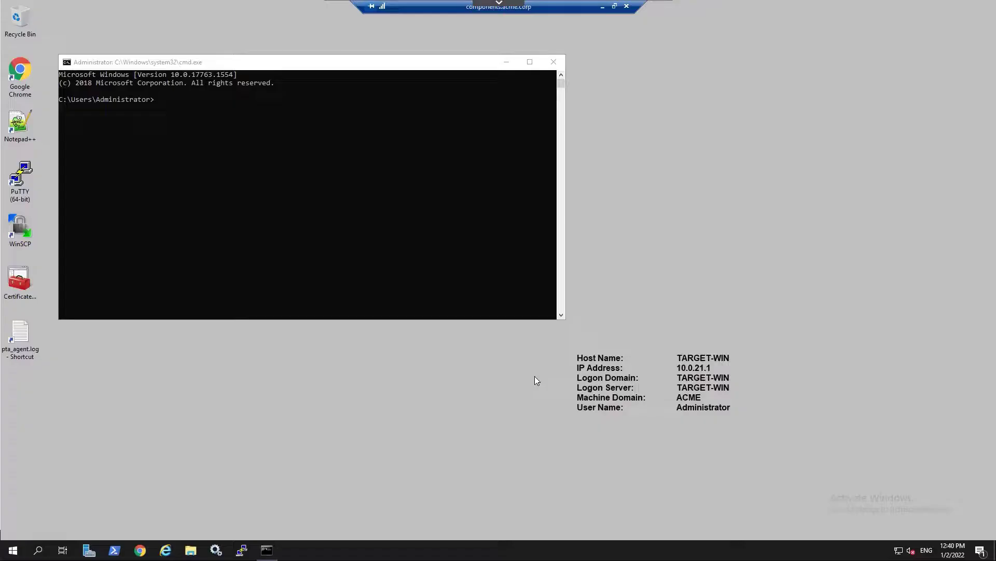
- Close the remote command prompt and choose Disconnect from the Start menu's power options
{"action": "left_click", "coordinate": [554, 61]}
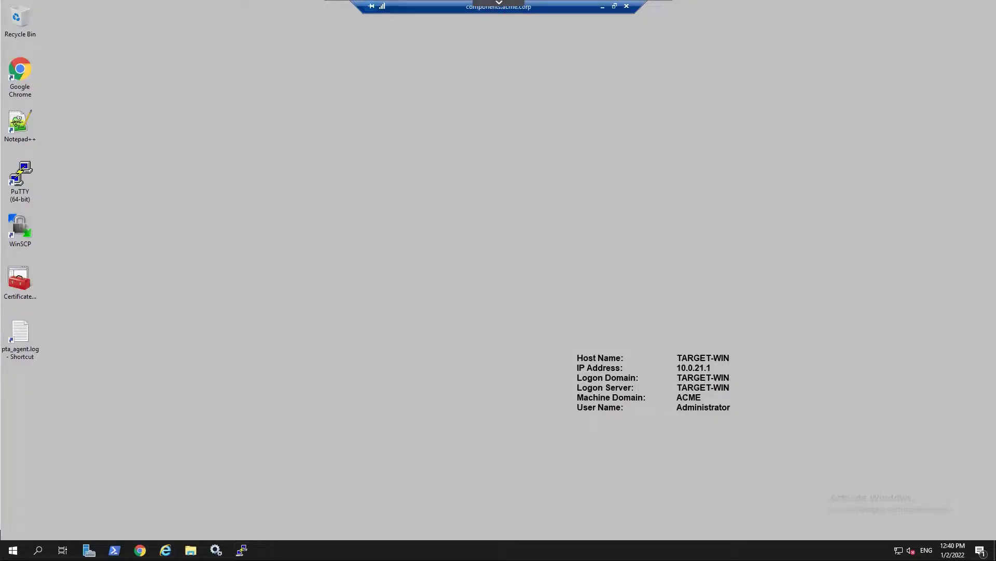
{"action": "left_click", "coordinate": [12, 551]}
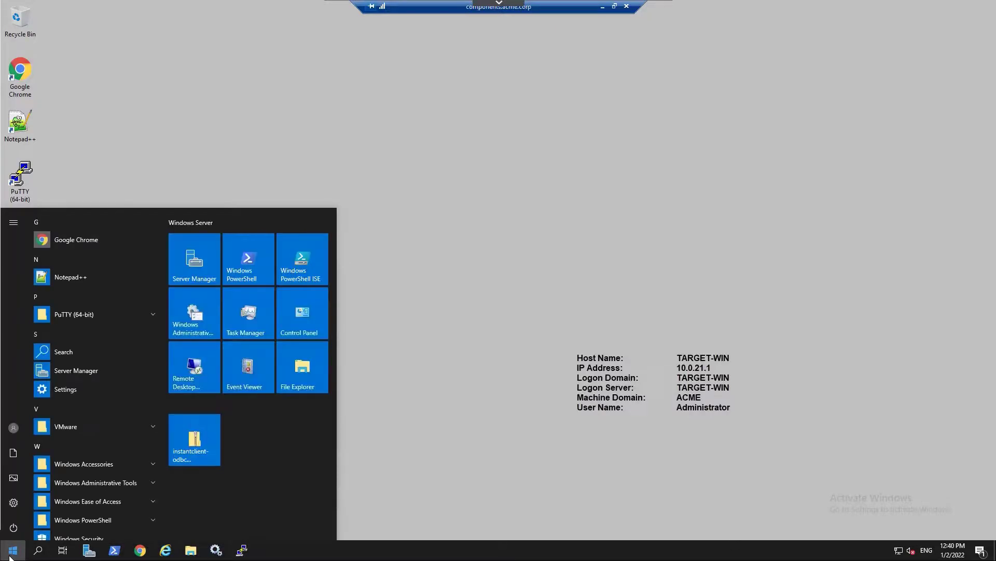
{"action": "left_click", "coordinate": [13, 527]}
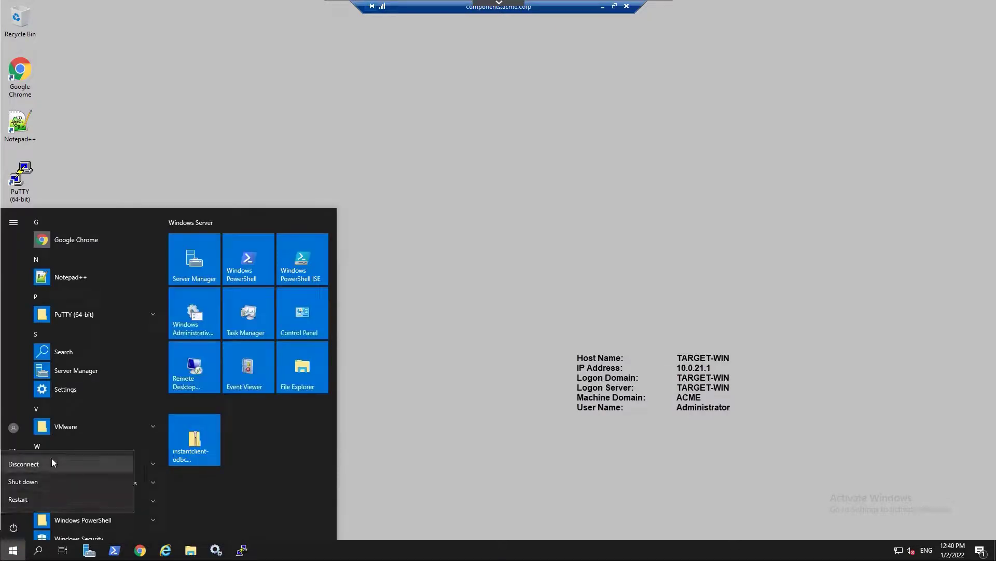
{"action": "left_click", "coordinate": [52, 457]}
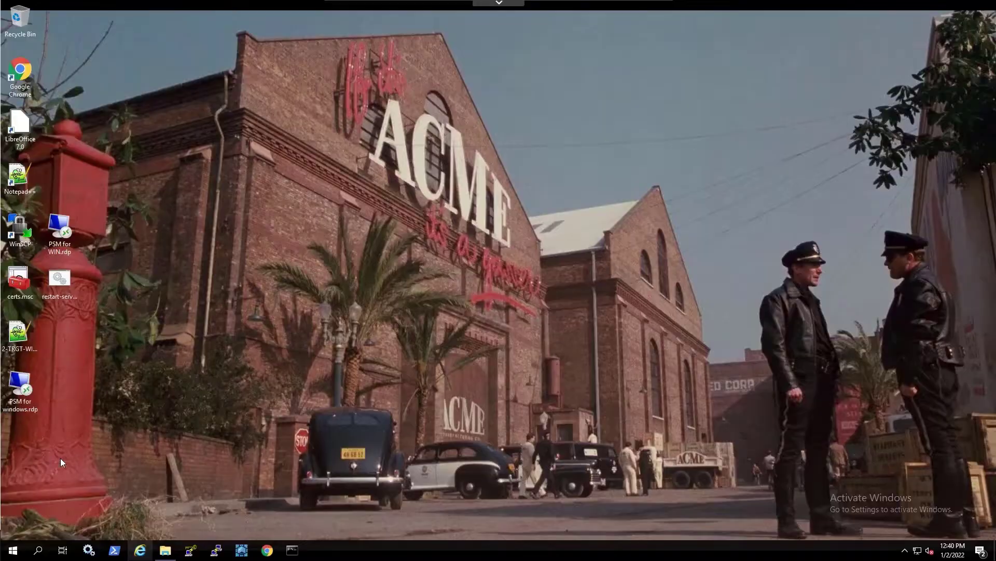